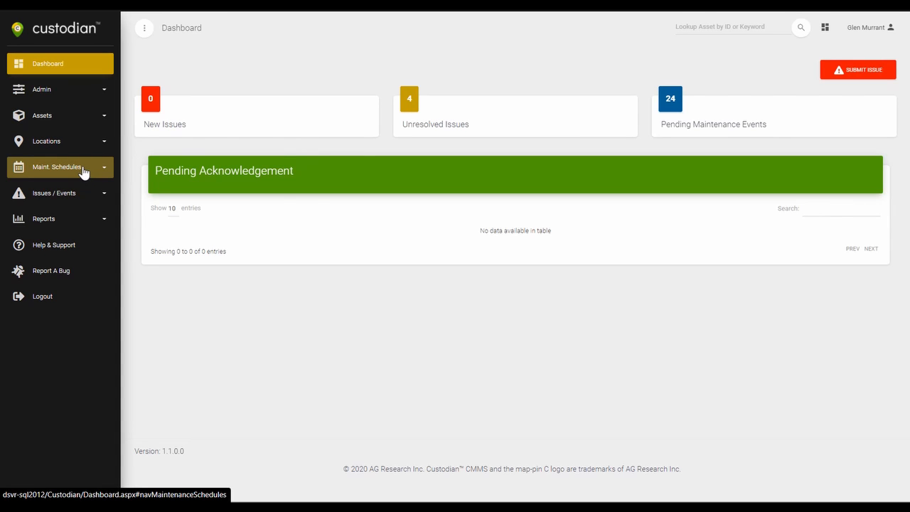
Create a new maintenance schedule named 'Gather and Prep Recycling' and set its type to Site.
left_click(83, 170)
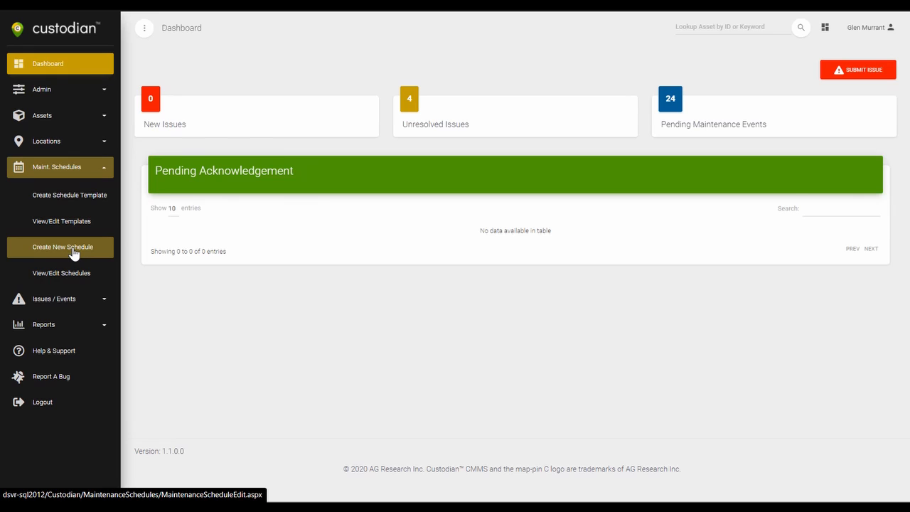
left_click(74, 254)
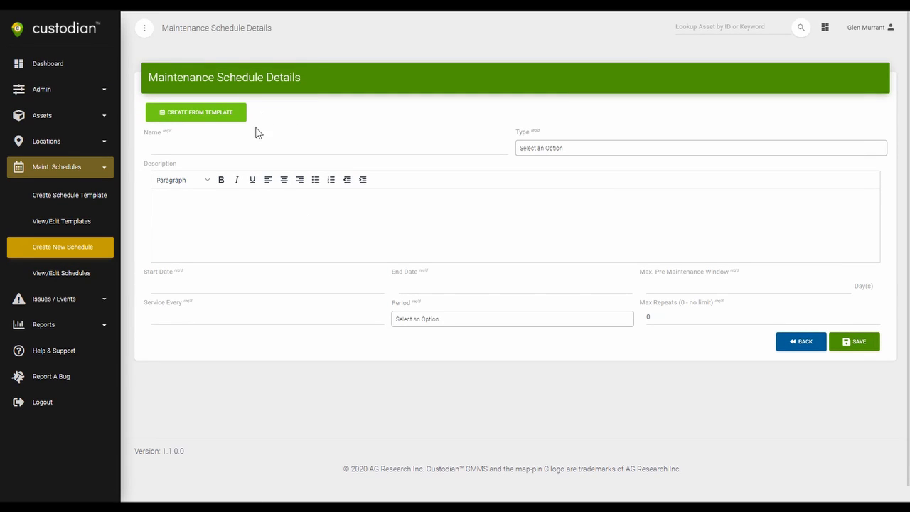
left_click(177, 147)
type("Gather an")
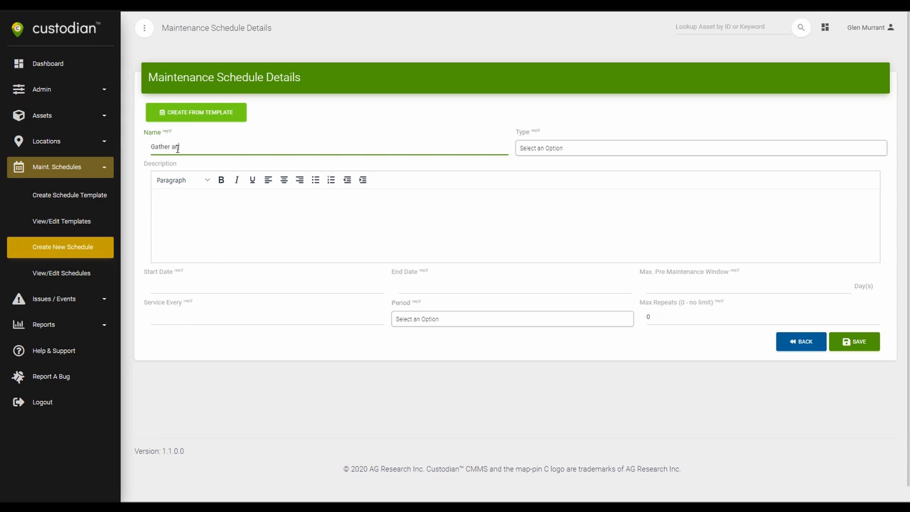
type("d Prep Recycling")
left_click(620, 149)
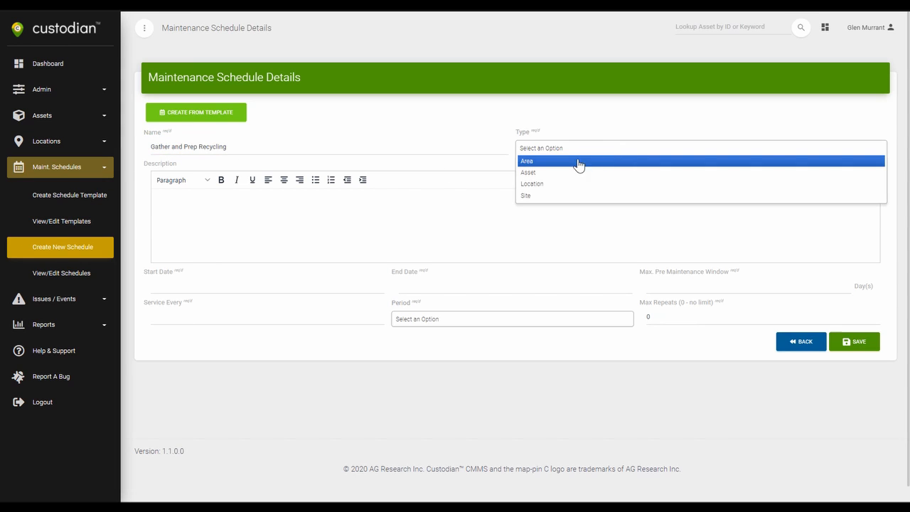
left_click(543, 196)
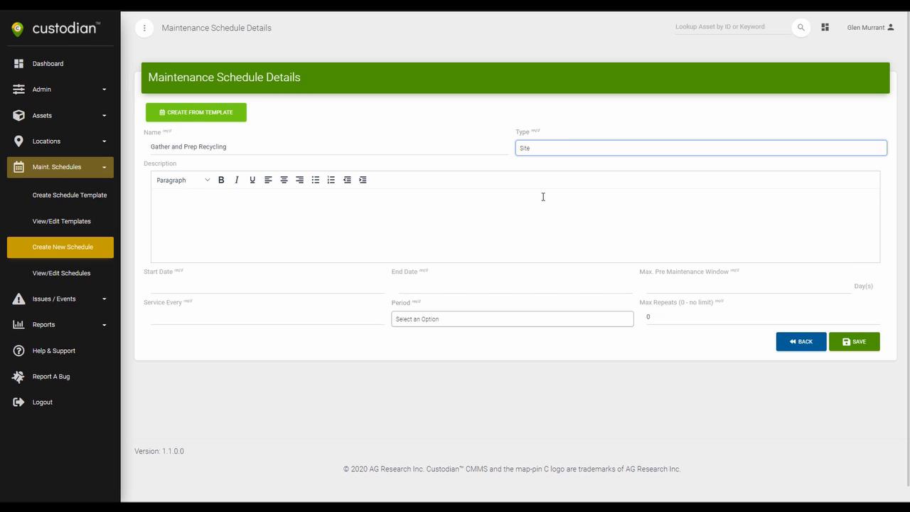
Enter the schedule description 'Collect recycling from all recepticles on site. Prep recycling for pickup at loading dock doors near maintenance entrance.'.
left_click(271, 220)
type("C")
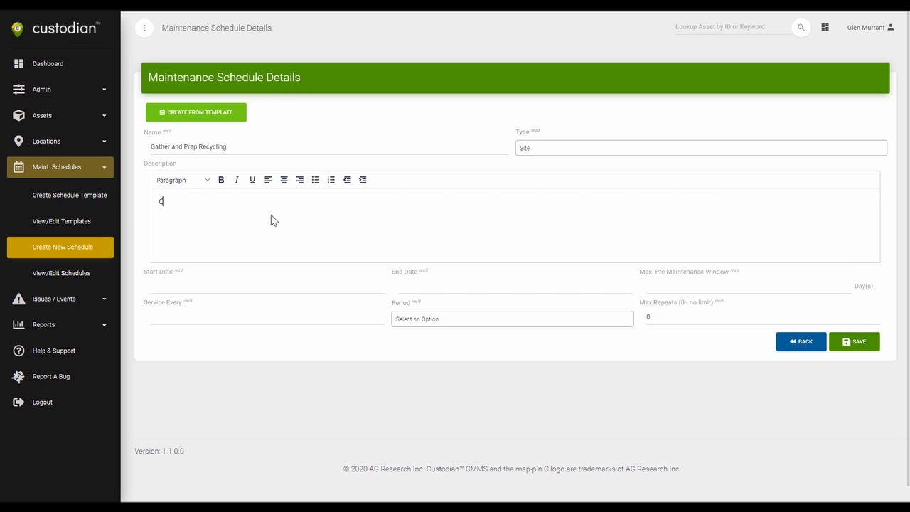
type("ollect recycling from all recepticles on site")
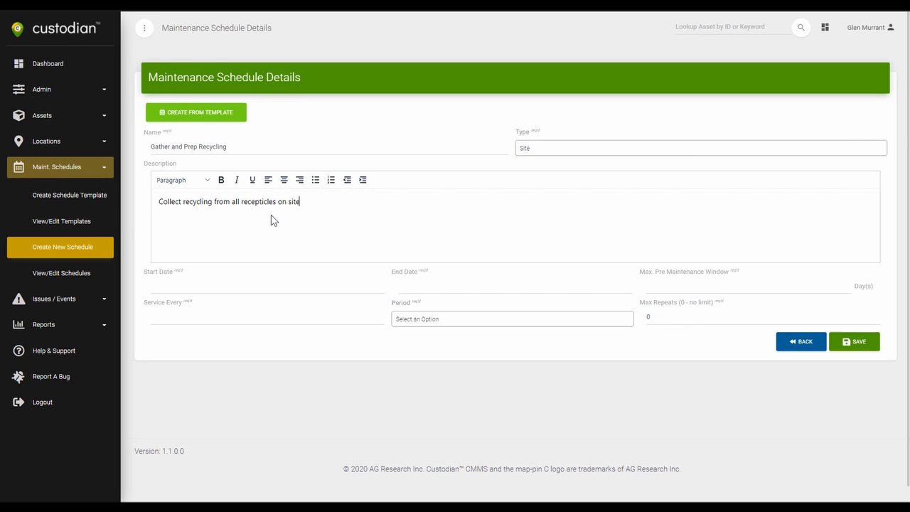
type(". Prep recycling for pickup at load")
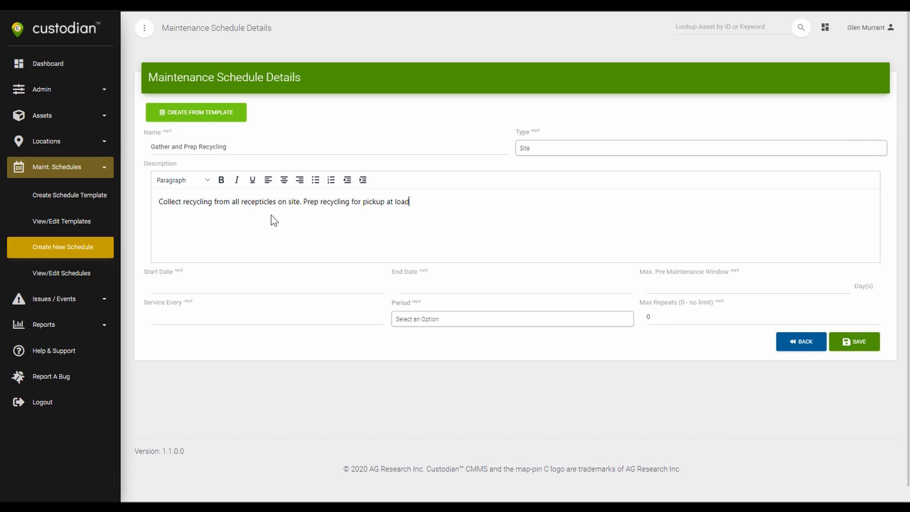
type("ing dock doors near maintenance entra")
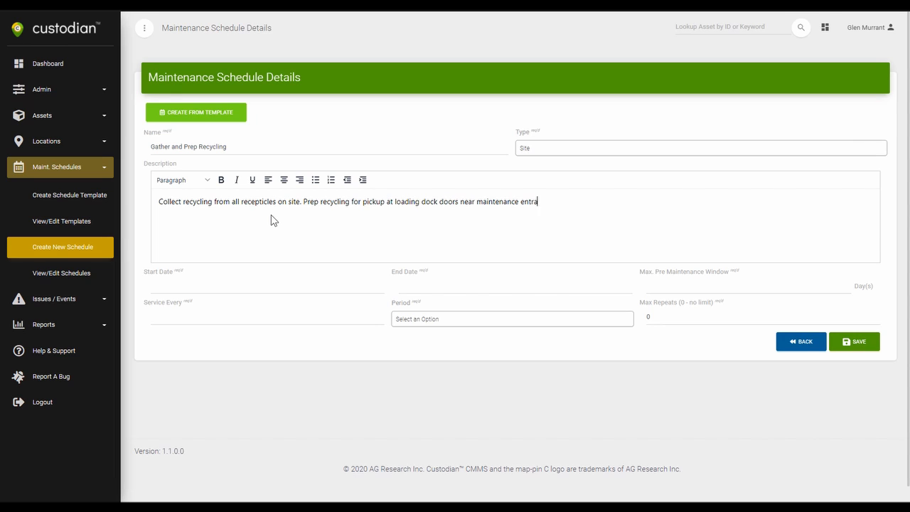
type("nce.")
Set the schedule's start date to 10/15/2020 and its end date to 10/07/2021.
left_click(183, 285)
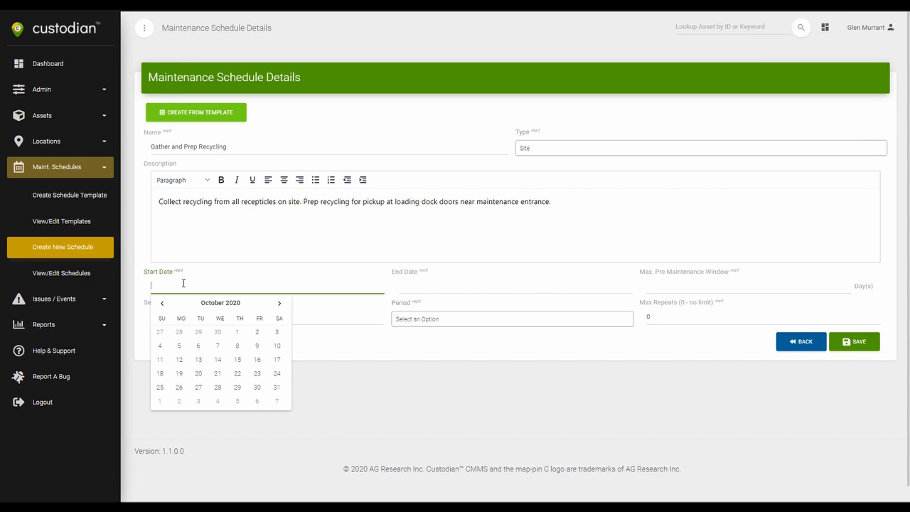
left_click(237, 359)
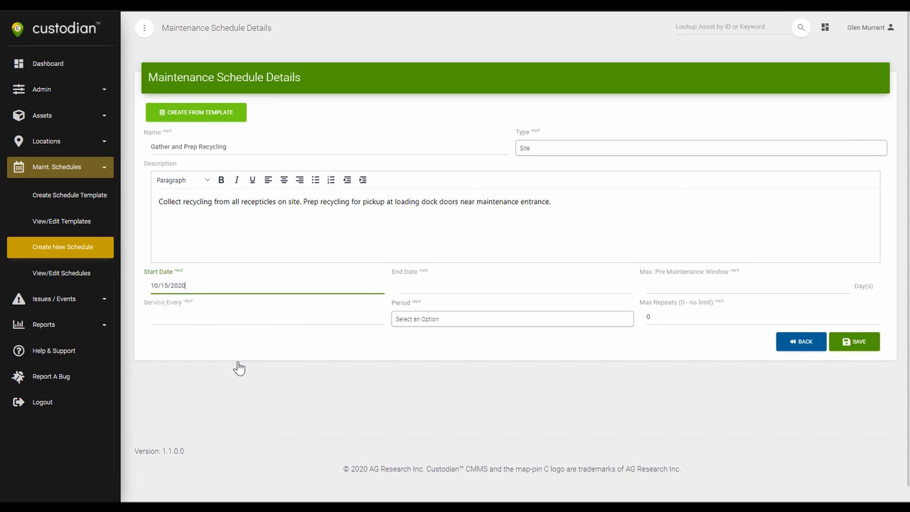
left_click(439, 286)
left_click(468, 304)
left_click(528, 303)
left_click(480, 341)
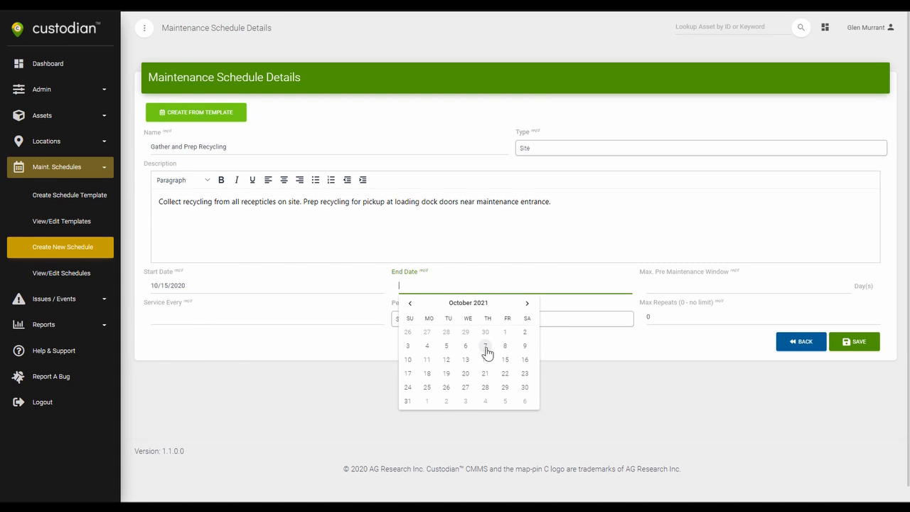
left_click(486, 347)
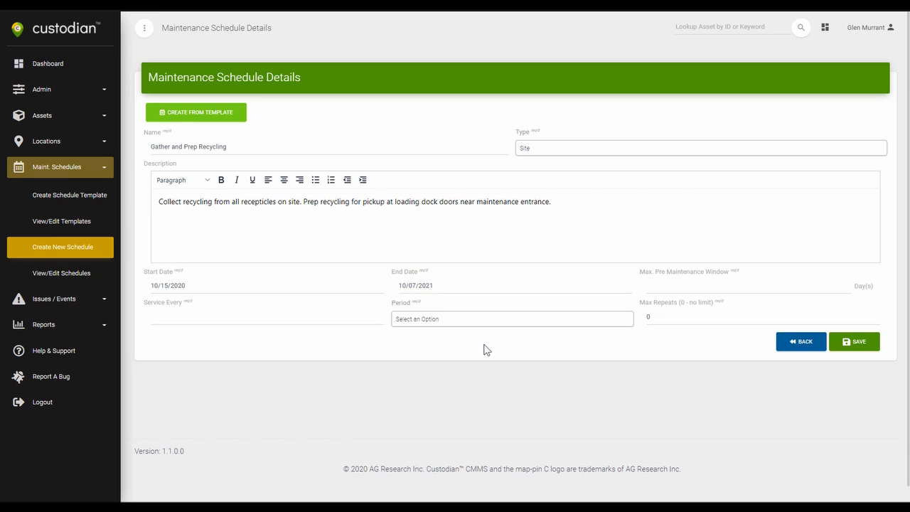
Set a maximum pre-maintenance window of 1 day and service every 1 week, and save the schedule.
left_click(680, 283)
type("1")
left_click(193, 314)
type("1")
left_click(432, 321)
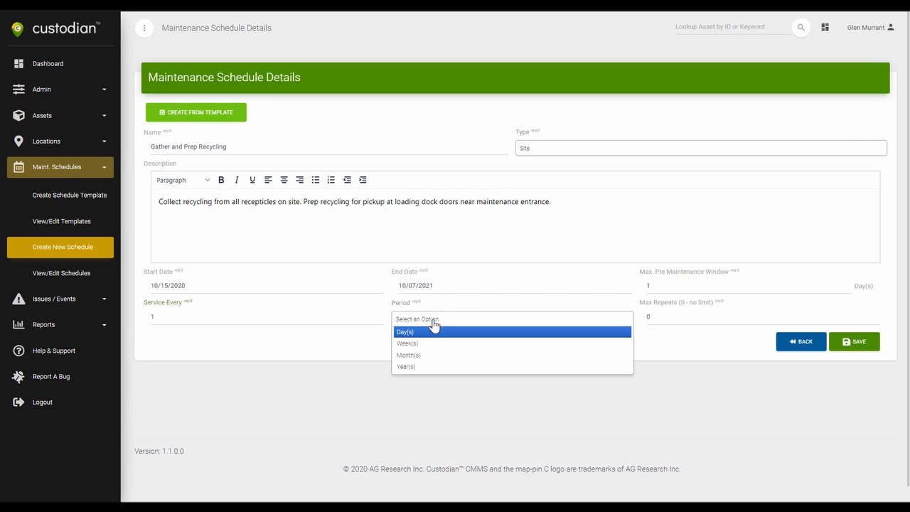
left_click(421, 344)
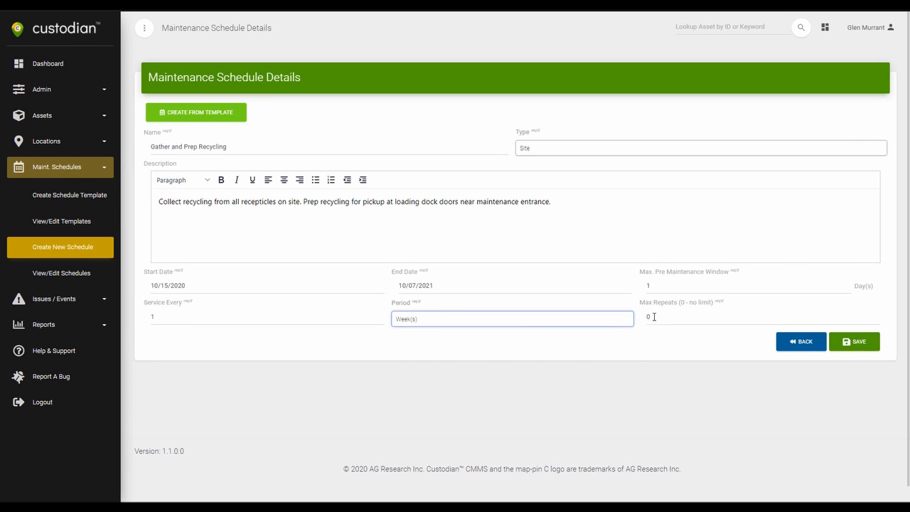
left_click(854, 348)
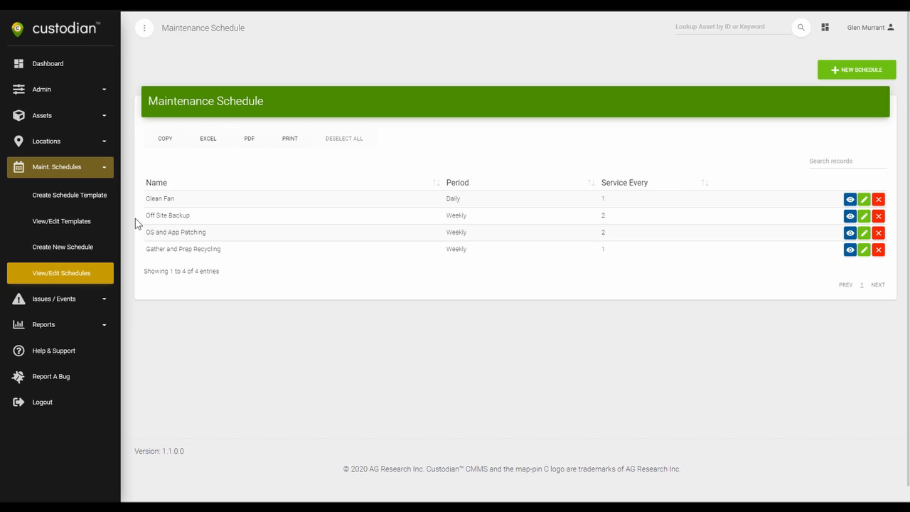
Open the Sportsplex site's details for editing from the list of sites.
left_click(101, 171)
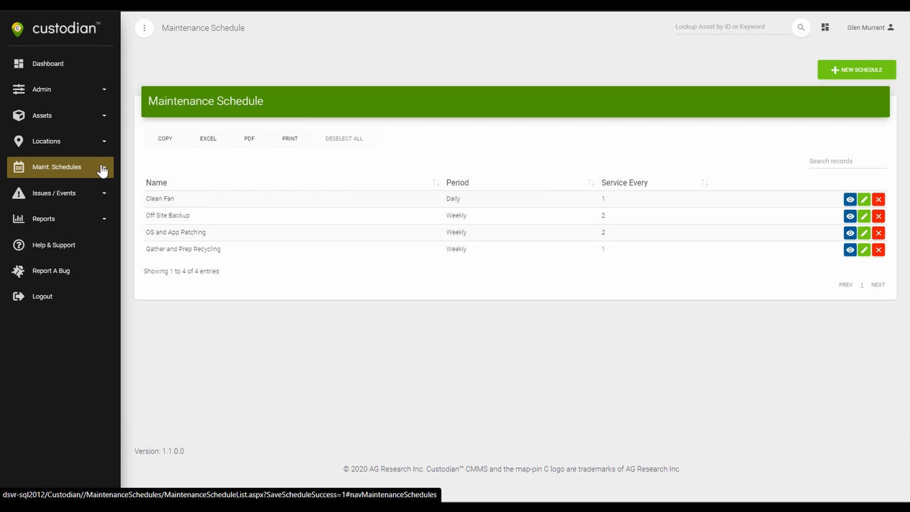
left_click(103, 142)
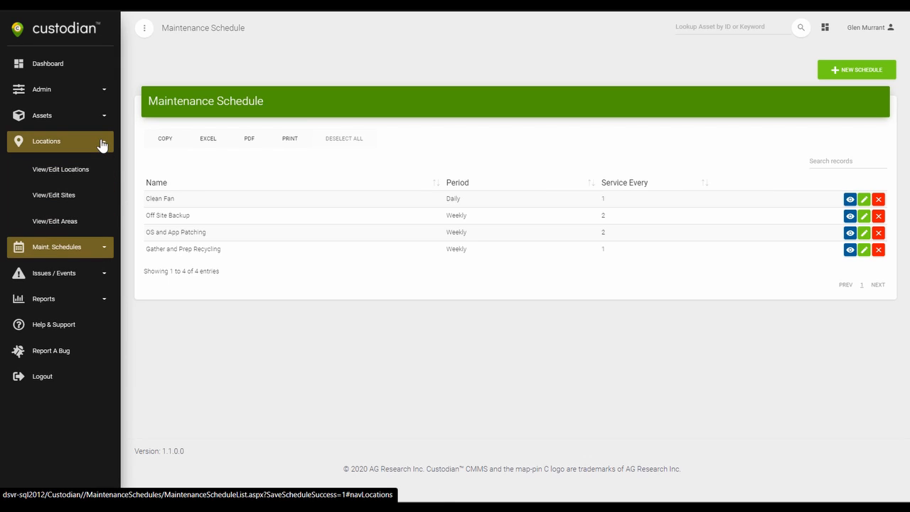
left_click(66, 201)
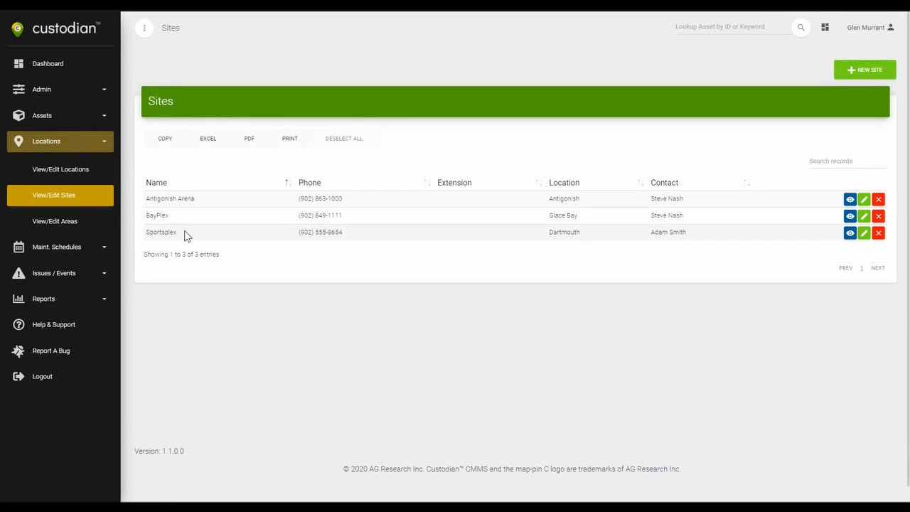
left_click(864, 233)
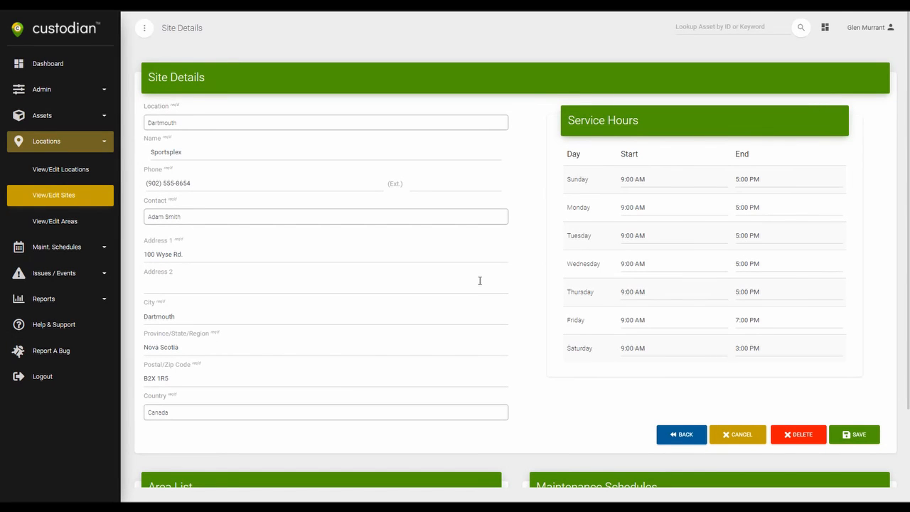
Add the Sportsplex site to the 'Gather and Prep Recycling' maintenance schedule.
scroll(479, 280, "down", 5)
scroll(481, 286, "down", 1)
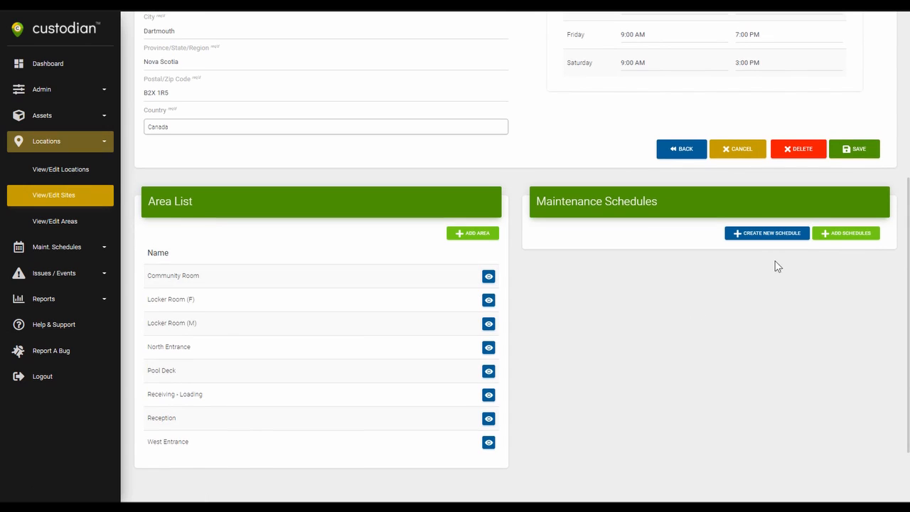
left_click(837, 234)
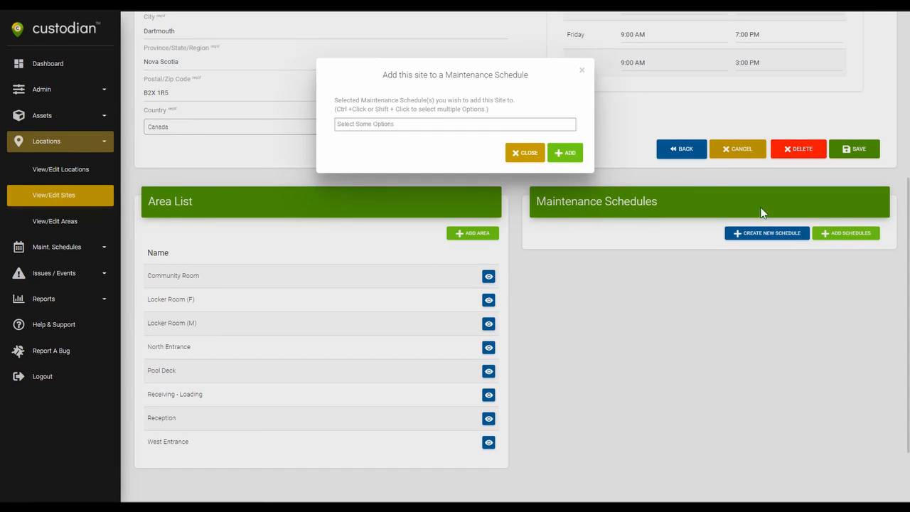
left_click(370, 126)
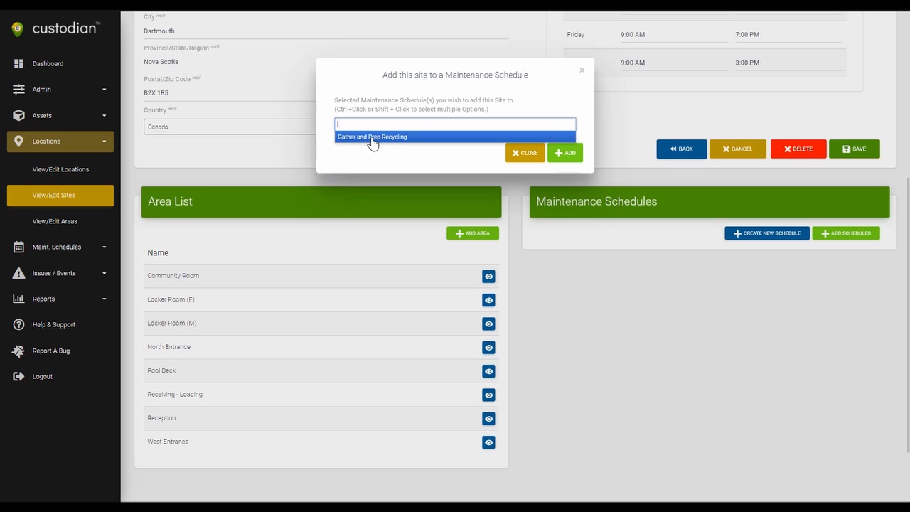
left_click(371, 139)
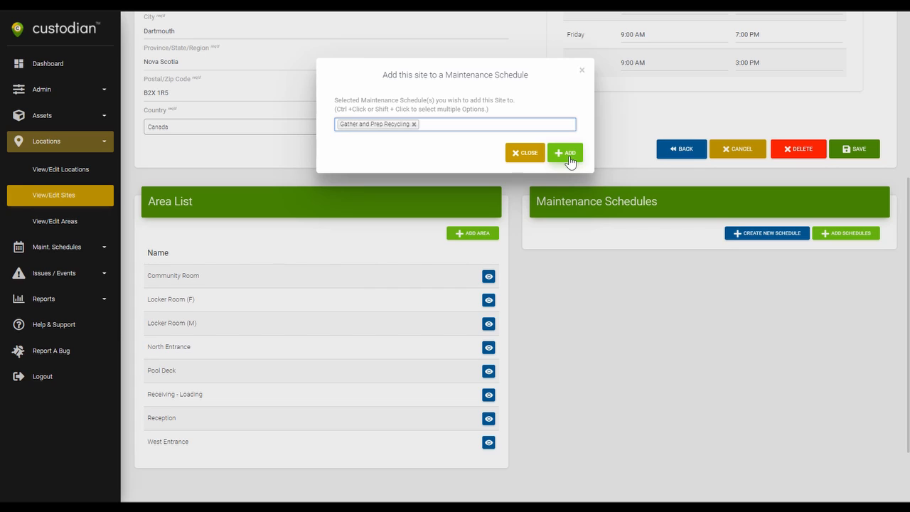
left_click(569, 161)
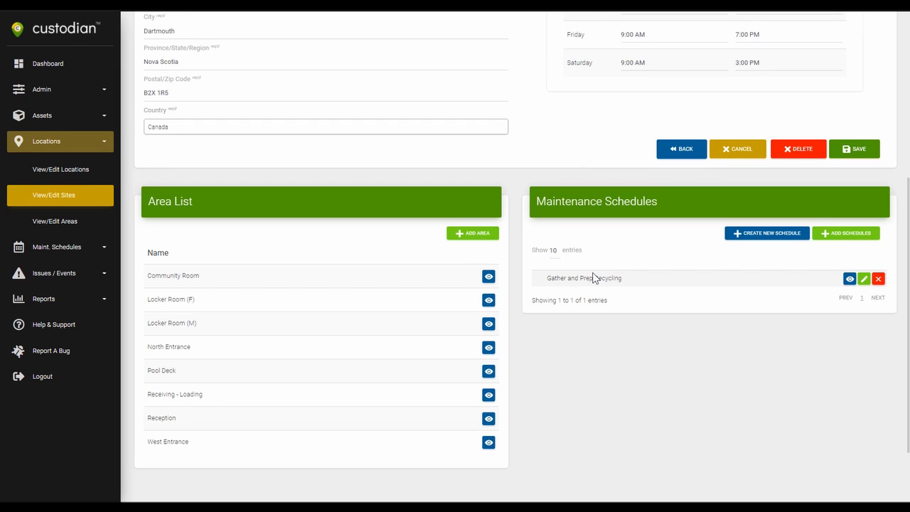
Open the list of maintenance events and filter its records by 'spo'.
scroll(618, 277, "up", 5)
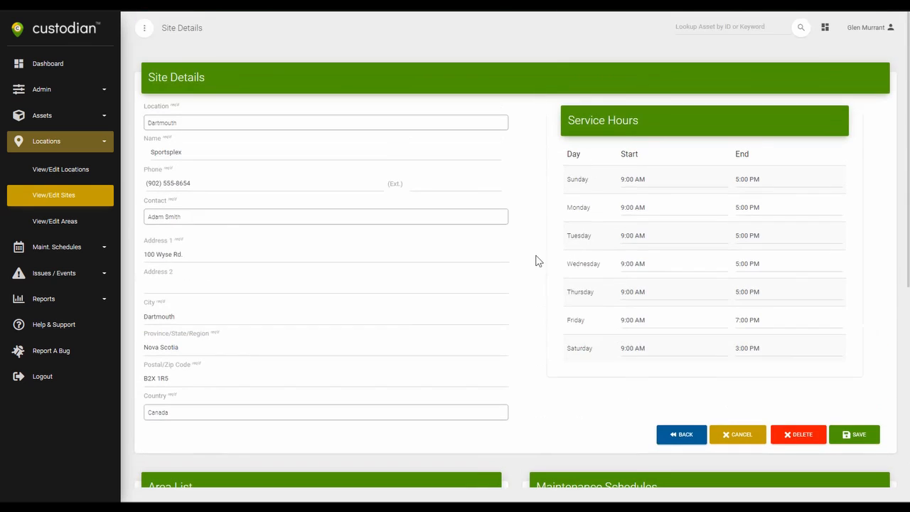
left_click(105, 145)
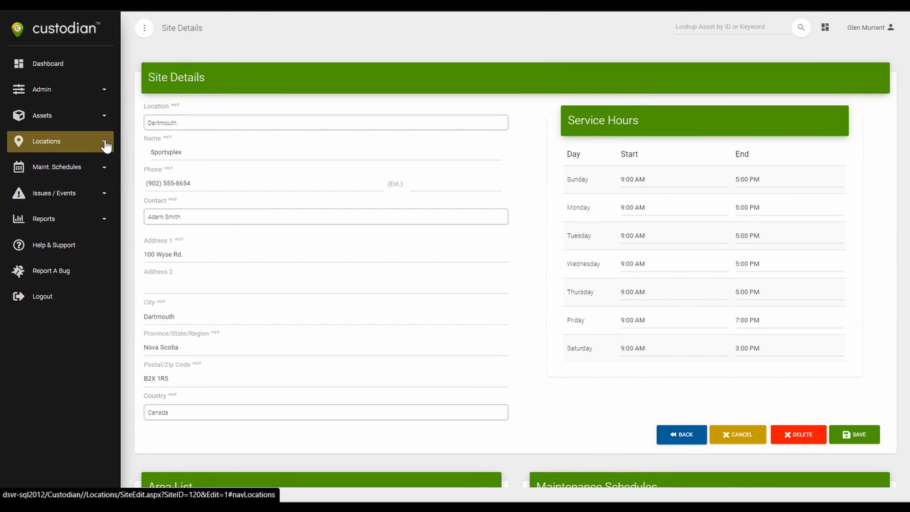
left_click(106, 199)
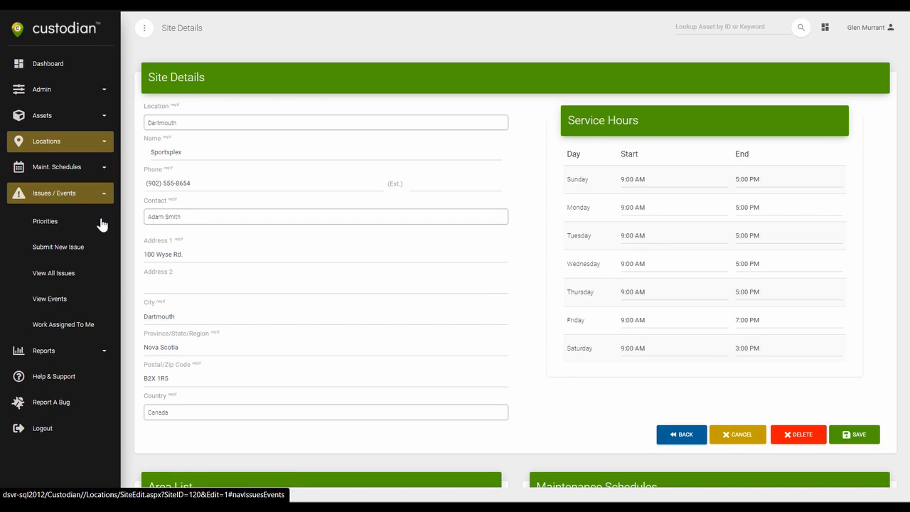
left_click(40, 302)
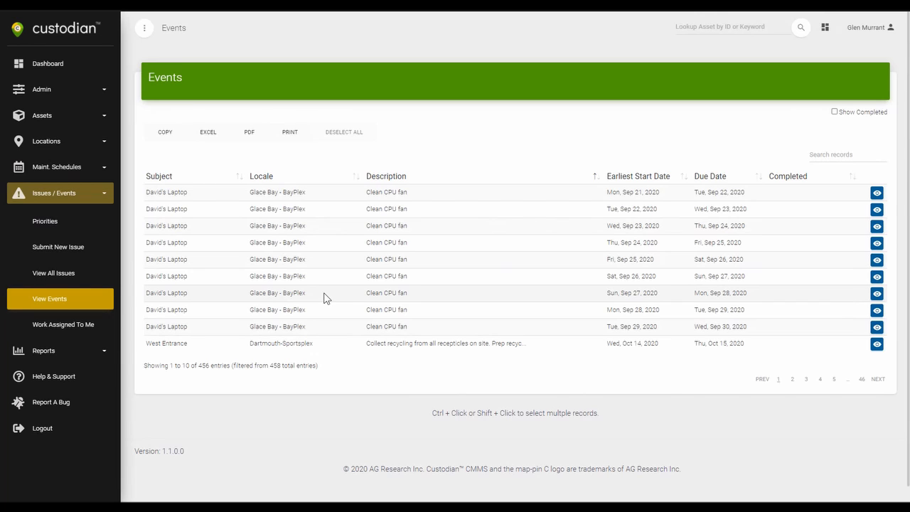
left_click(827, 155)
type("spo")
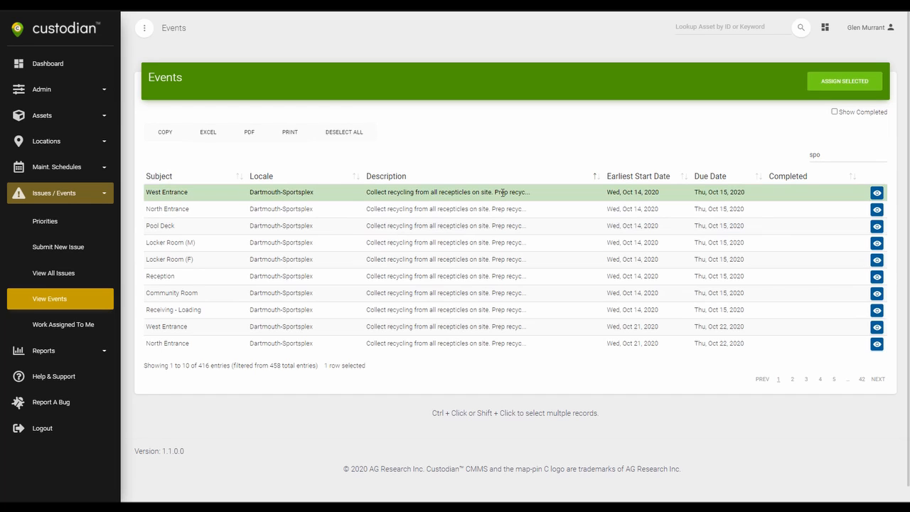
Assign the Sportsplex recycling events due Oct 15, 2020, from West Entrance through Receiving - Loading, to the signed-in user.
left_click(499, 312, "shift")
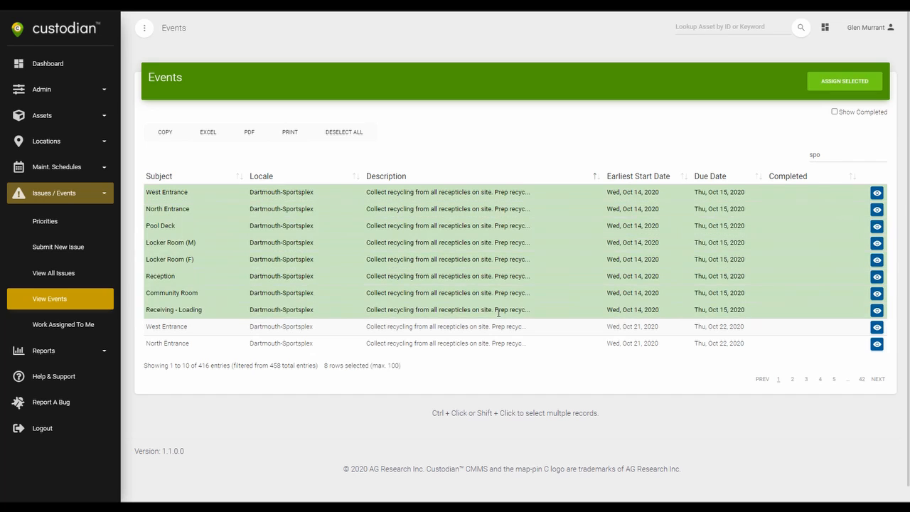
left_click(846, 82)
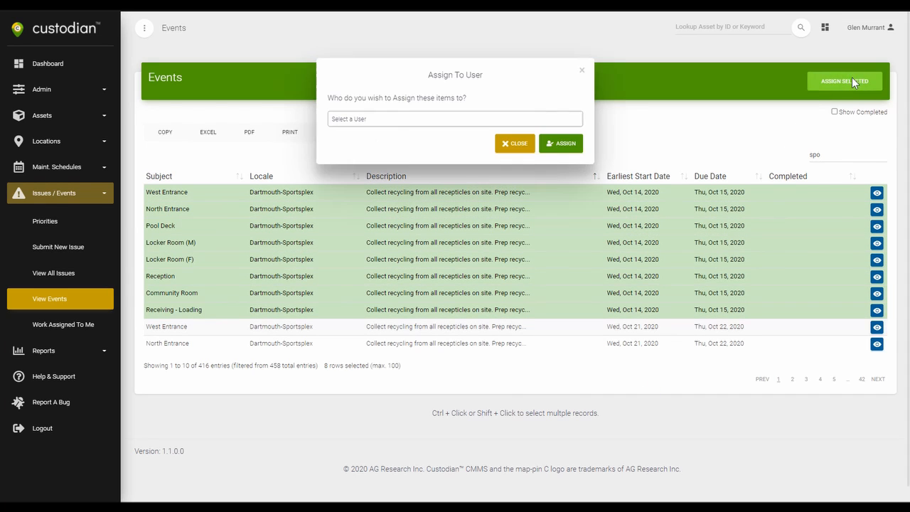
left_click(350, 120)
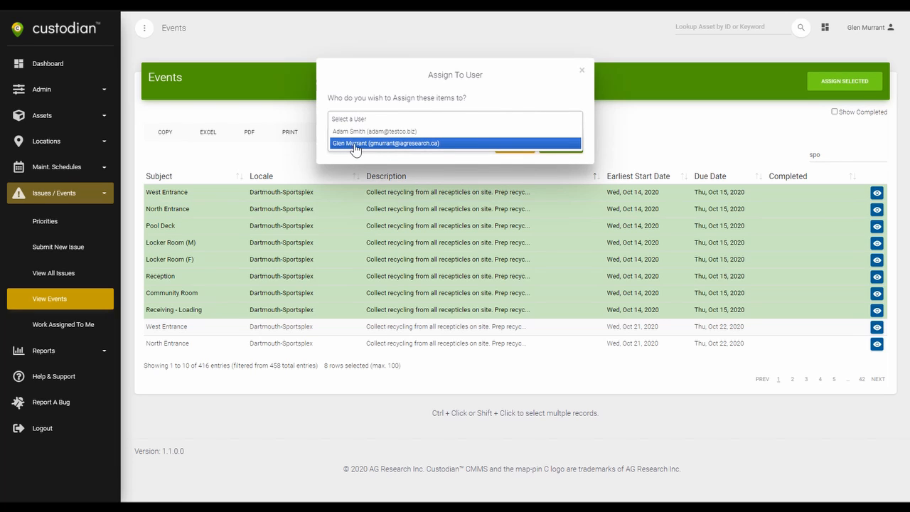
left_click(354, 145)
left_click(554, 145)
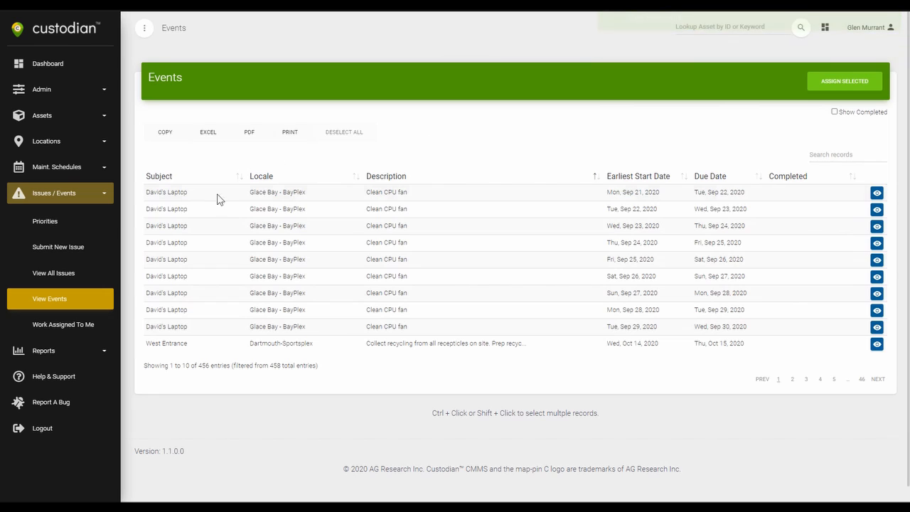
View the events in the signed-in user's assigned work.
left_click(105, 196)
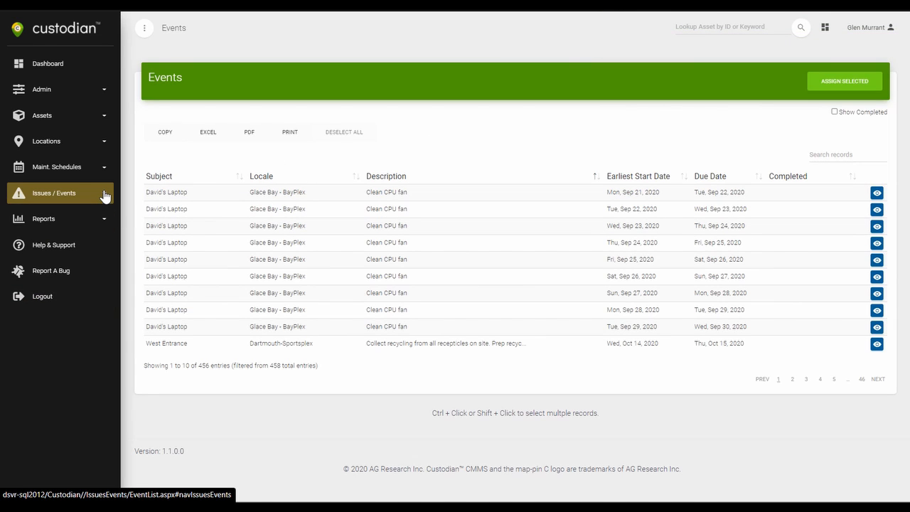
left_click(105, 196)
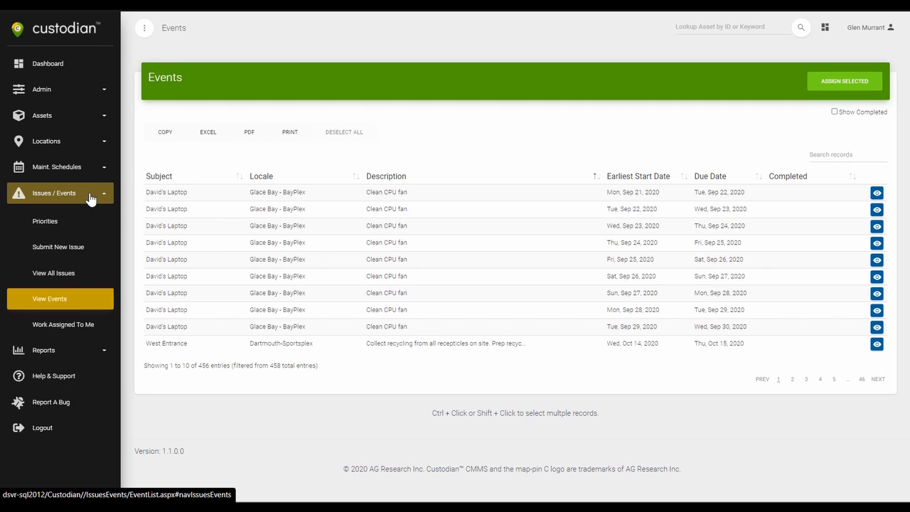
left_click(78, 332)
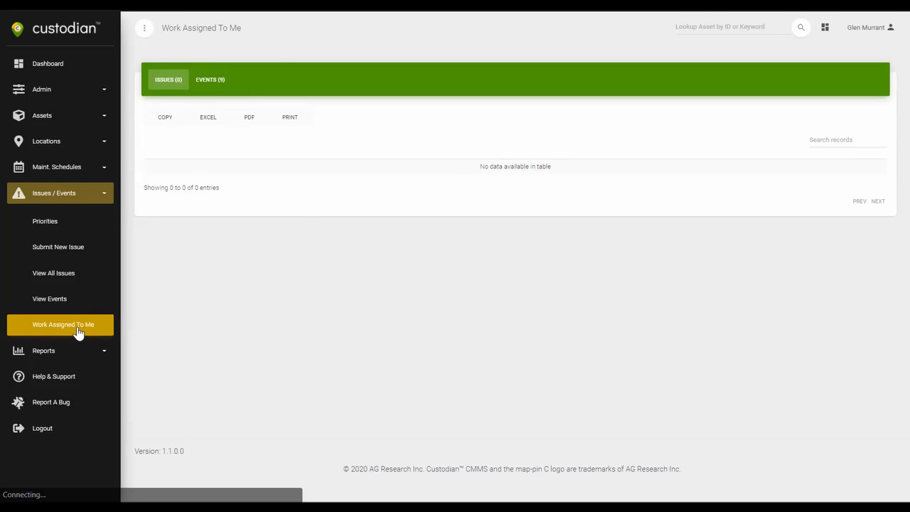
left_click(216, 82)
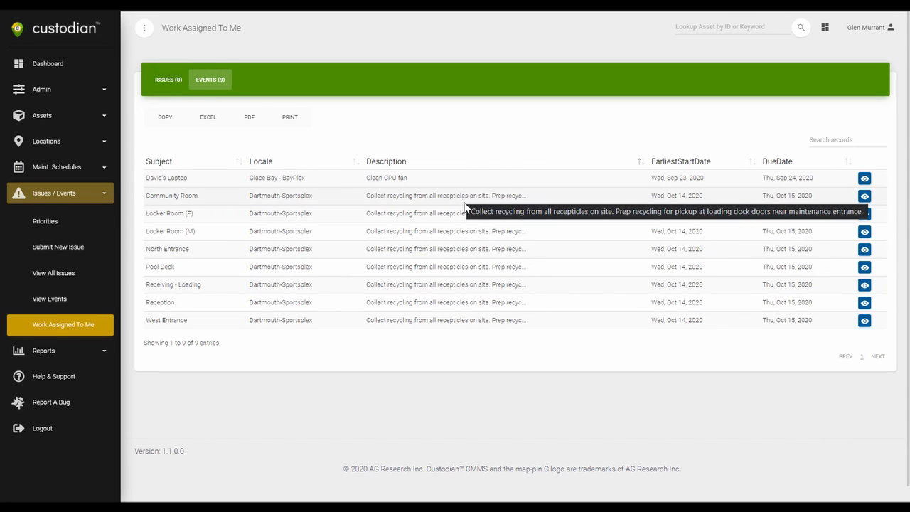